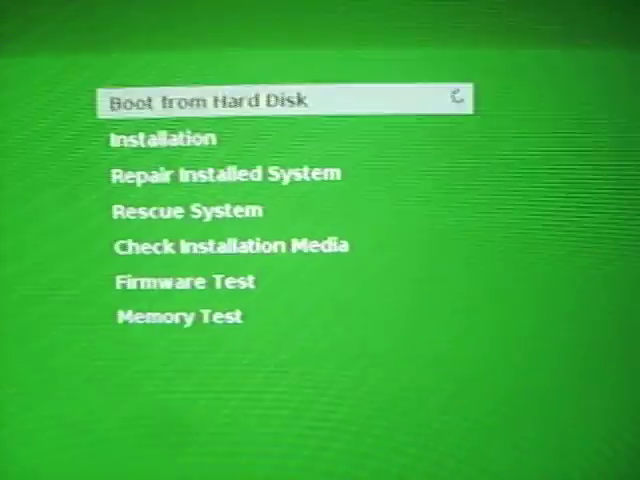
Step: Move the boot menu highlight from Boot from Hard Disk down to Repair Installed System
key(Down)
key(Down)
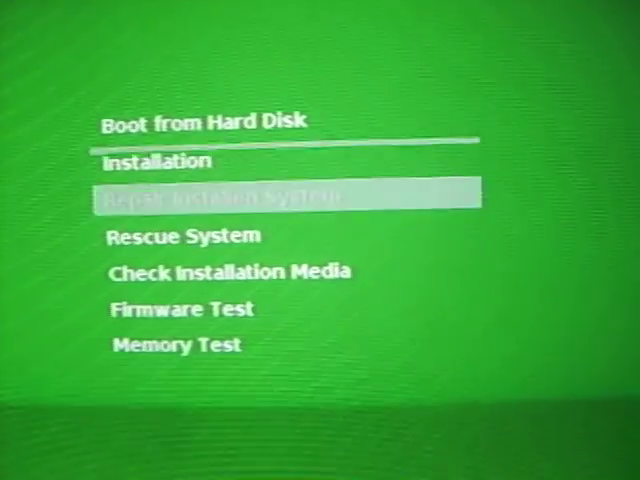